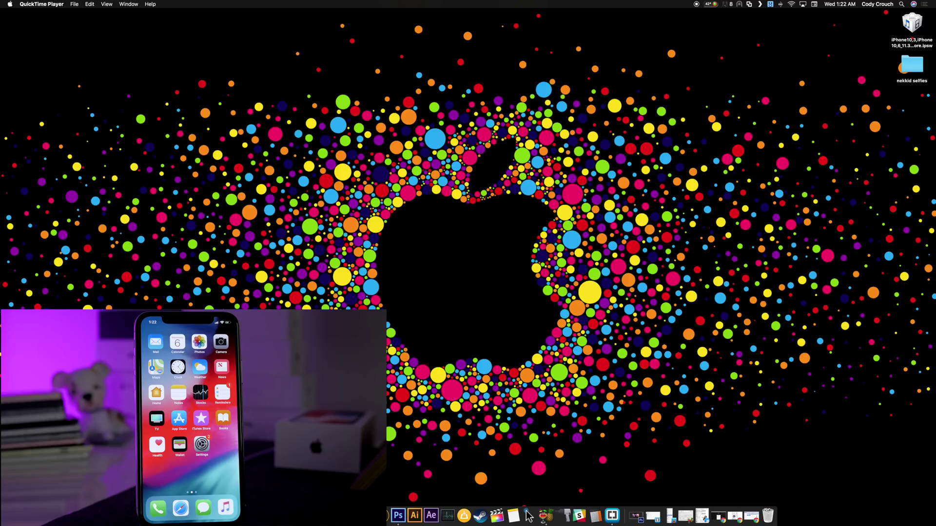
- Switch to Chrome, return to the IPSW Downloads home page and choose iPhone as the product
{"action": "left_click", "coordinate": [753, 518]}
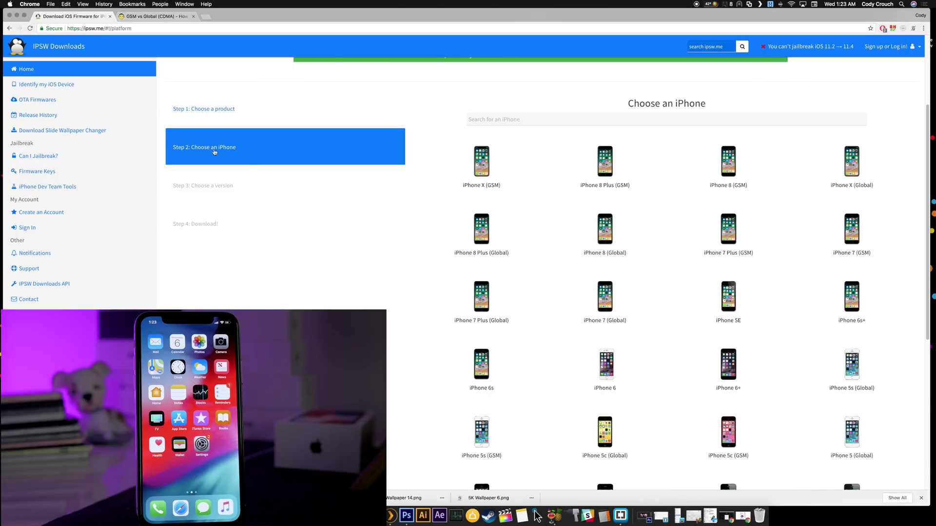
{"action": "left_click", "coordinate": [64, 48]}
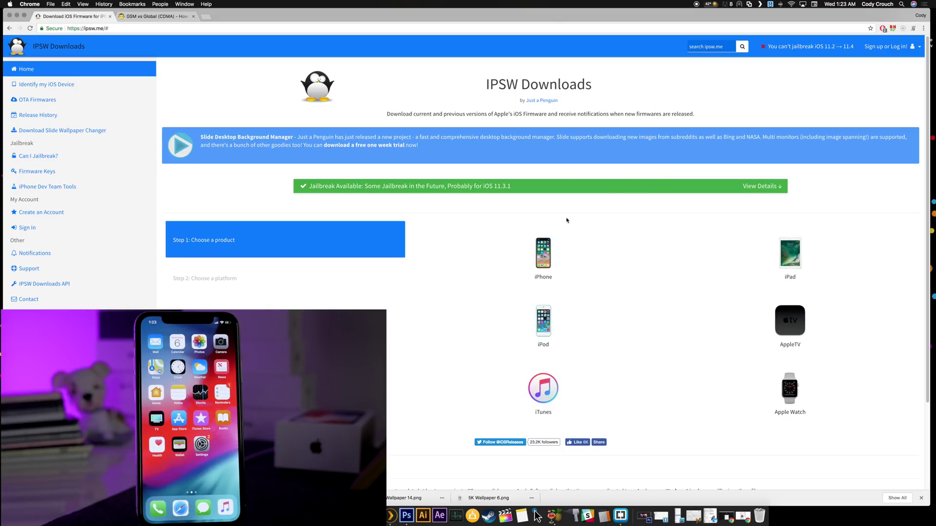
{"action": "left_click", "coordinate": [553, 252]}
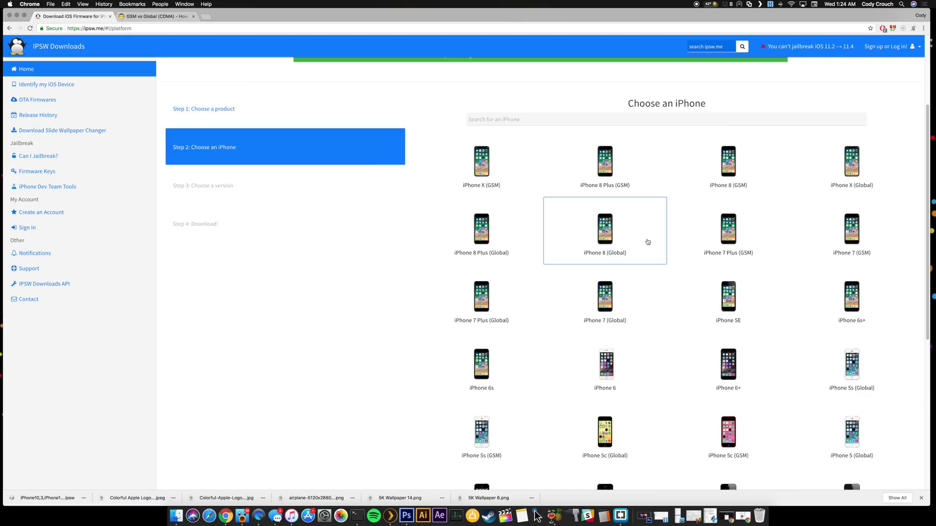
- Read the vkrepair.com GSM vs Global (CDMA) article's instructions for finding the iPhone's model number
{"action": "left_click", "coordinate": [156, 18]}
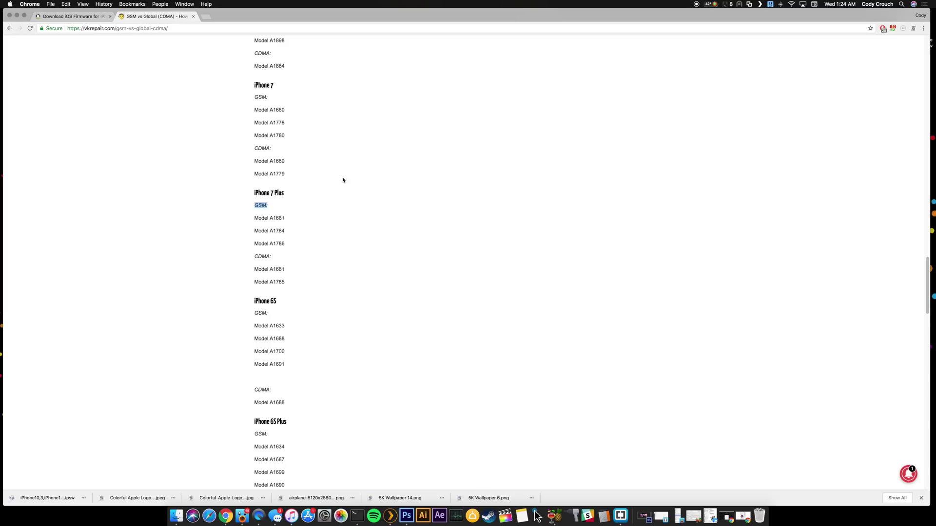
{"action": "scroll", "coordinate": [342, 180], "scroll_direction": "up", "scroll_amount": 20}
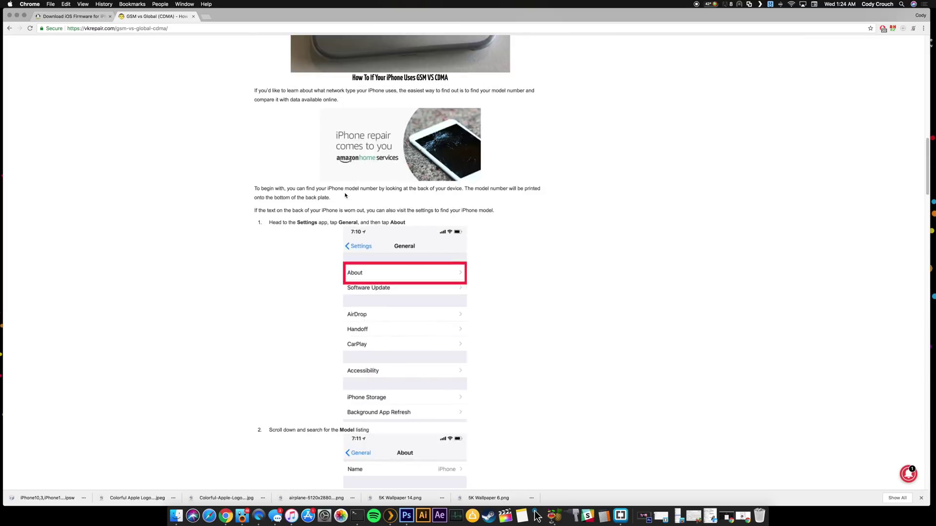
{"action": "scroll", "coordinate": [344, 195], "scroll_direction": "up", "scroll_amount": 5}
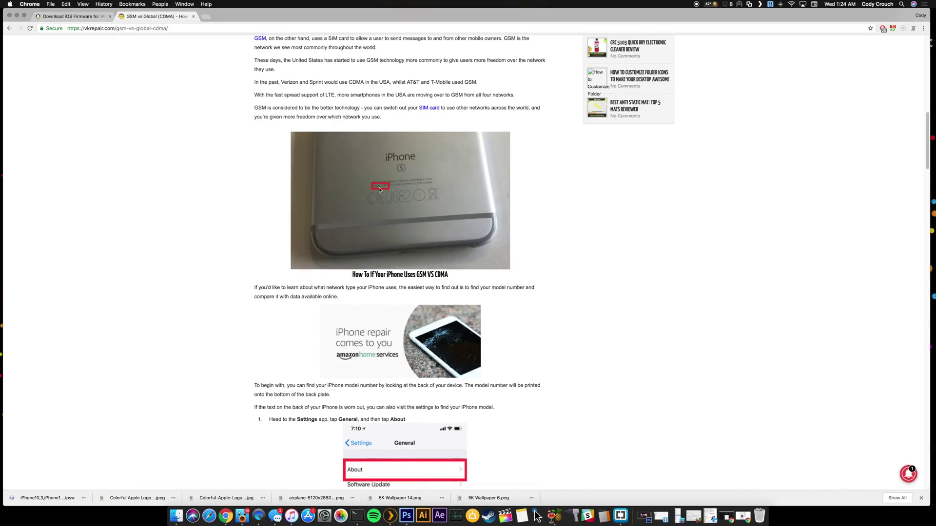
{"action": "scroll", "coordinate": [380, 186], "scroll_direction": "down", "scroll_amount": 10}
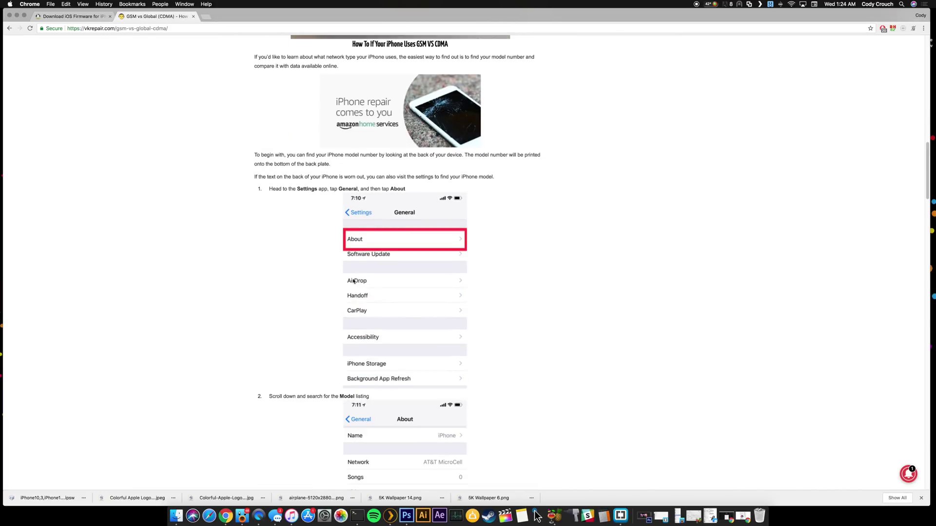
{"action": "scroll", "coordinate": [389, 200], "scroll_direction": "down", "scroll_amount": 2}
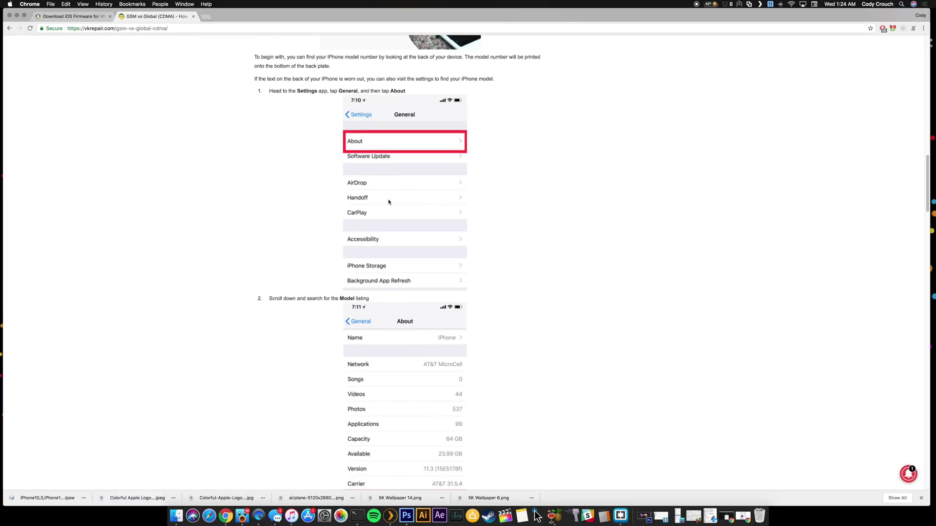
{"action": "scroll", "coordinate": [389, 200], "scroll_direction": "down", "scroll_amount": 3}
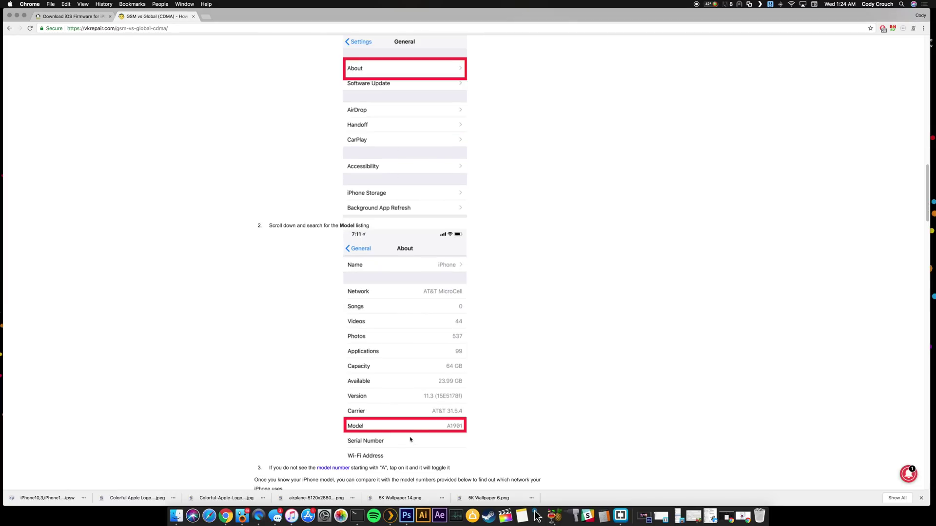
- Review the article's GSM and CDMA model numbers for each iPhone, highlighting both network headings under iPhone 7 Plus
{"action": "scroll", "coordinate": [311, 393], "scroll_direction": "down", "scroll_amount": 15}
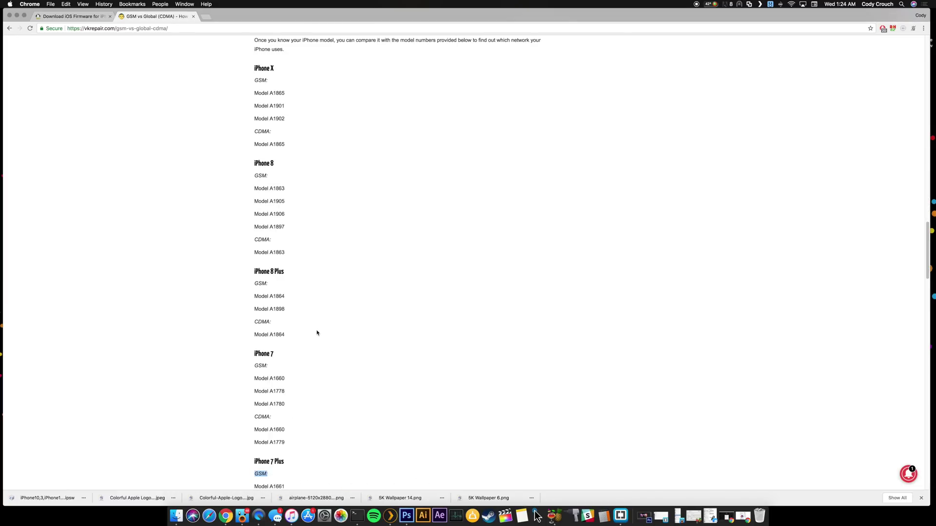
{"action": "scroll", "coordinate": [305, 316], "scroll_direction": "down", "scroll_amount": 4}
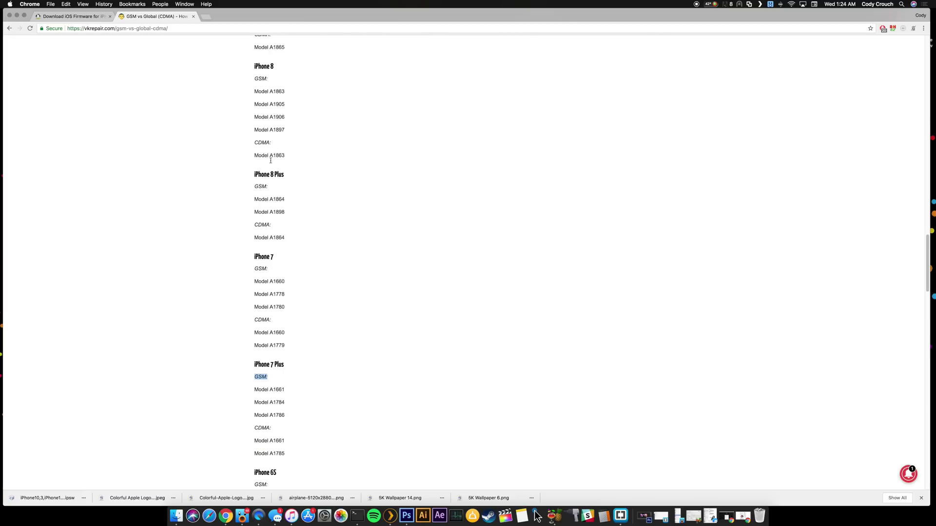
{"action": "scroll", "coordinate": [285, 320], "scroll_direction": "down", "scroll_amount": 1}
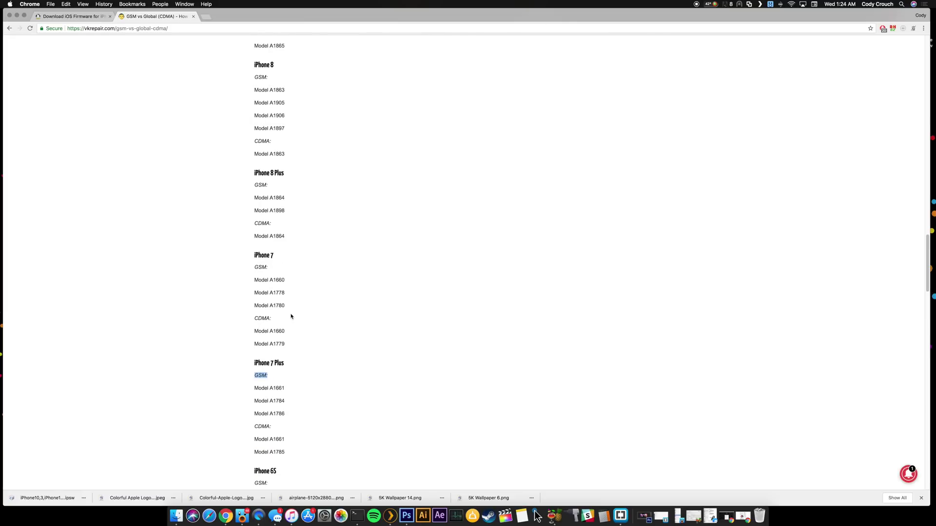
{"action": "scroll", "coordinate": [291, 317], "scroll_direction": "down", "scroll_amount": 3}
{"action": "left_click", "coordinate": [272, 315]}
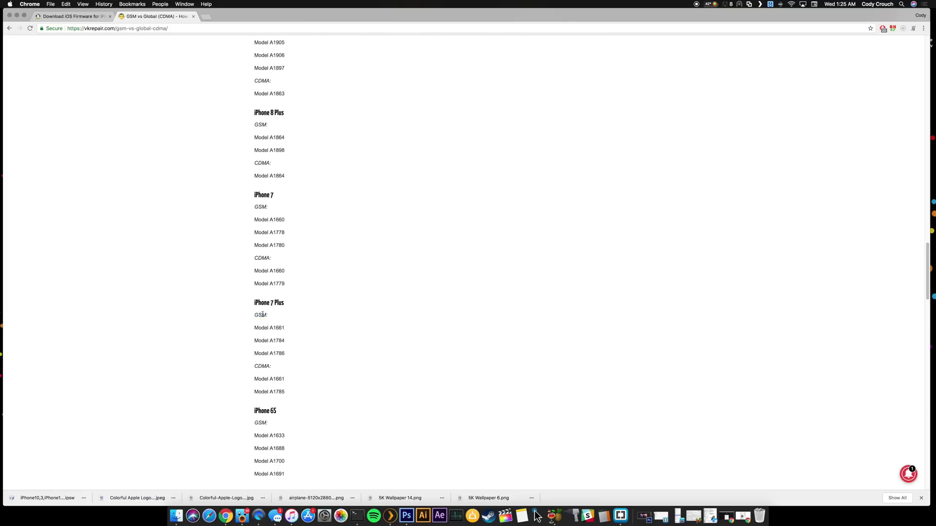
{"action": "double_click", "coordinate": [260, 314]}
{"action": "double_click", "coordinate": [263, 366]}
{"action": "scroll", "coordinate": [302, 361], "scroll_direction": "up", "scroll_amount": 10}
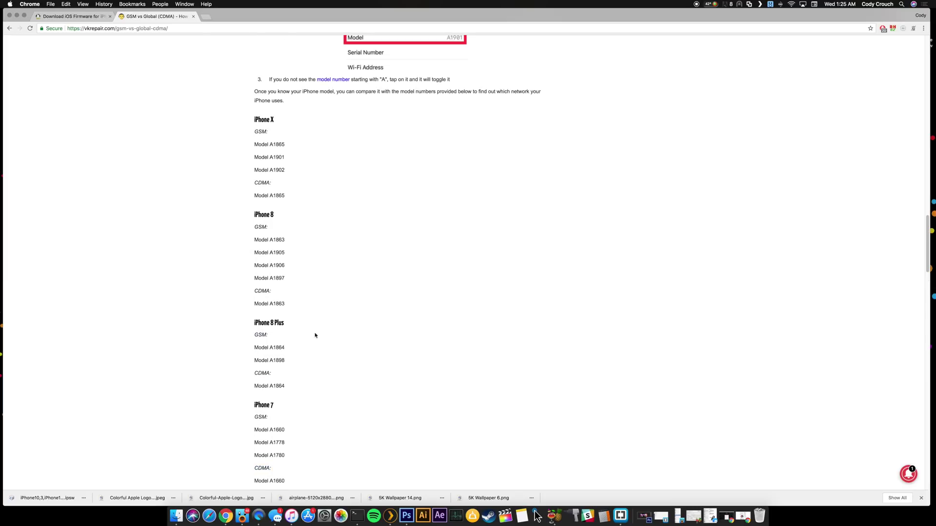
- On IPSW Downloads, open the iOS 11.3.1 (15E302) firmware page for iPhone X (GSM), then put the browser window away
{"action": "left_click", "coordinate": [114, 18]}
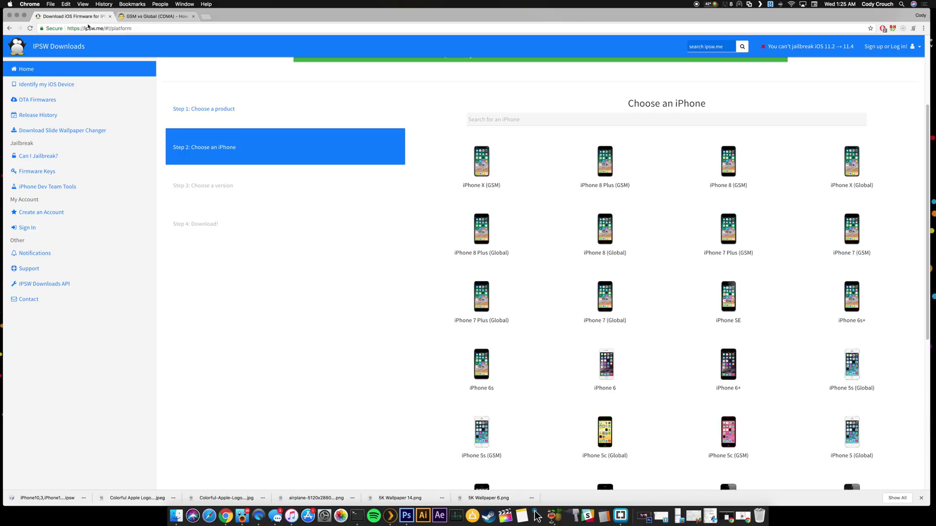
{"action": "left_click", "coordinate": [497, 181]}
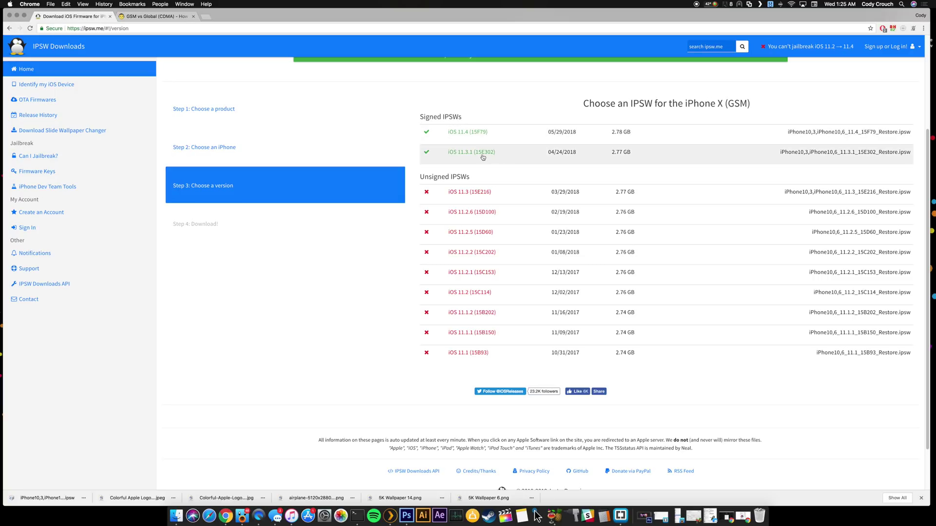
{"action": "left_click", "coordinate": [493, 156]}
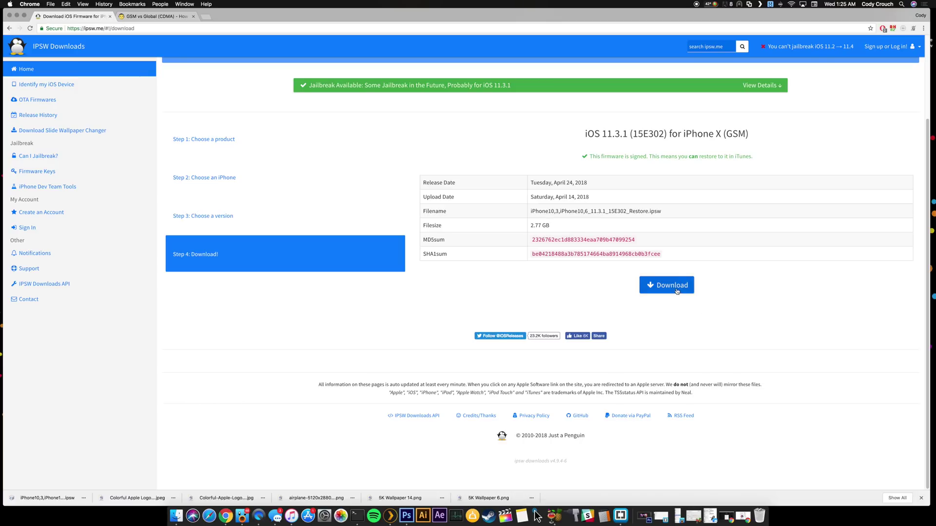
{"action": "left_click", "coordinate": [16, 16]}
- Switch to iTunes and restore the iPhone X in recovery mode to iOS 11.3.1 using the IPSW file on the Desktop
{"action": "left_click", "coordinate": [913, 23]}
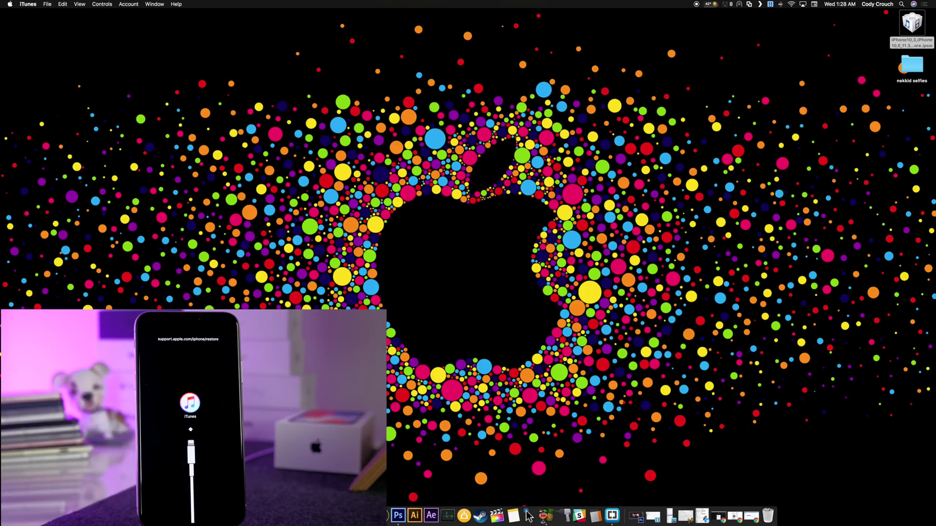
{"action": "left_click", "coordinate": [529, 515]}
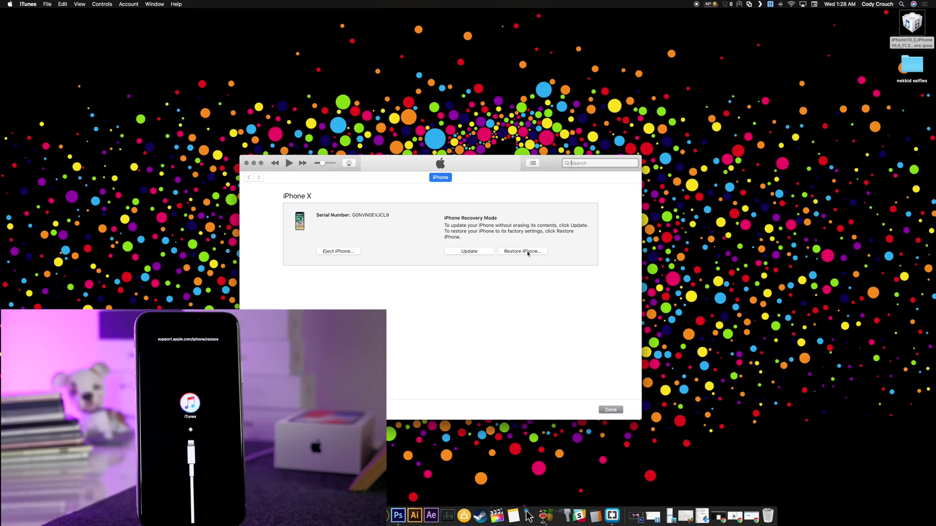
{"action": "left_click", "coordinate": [528, 253], "text": "alt"}
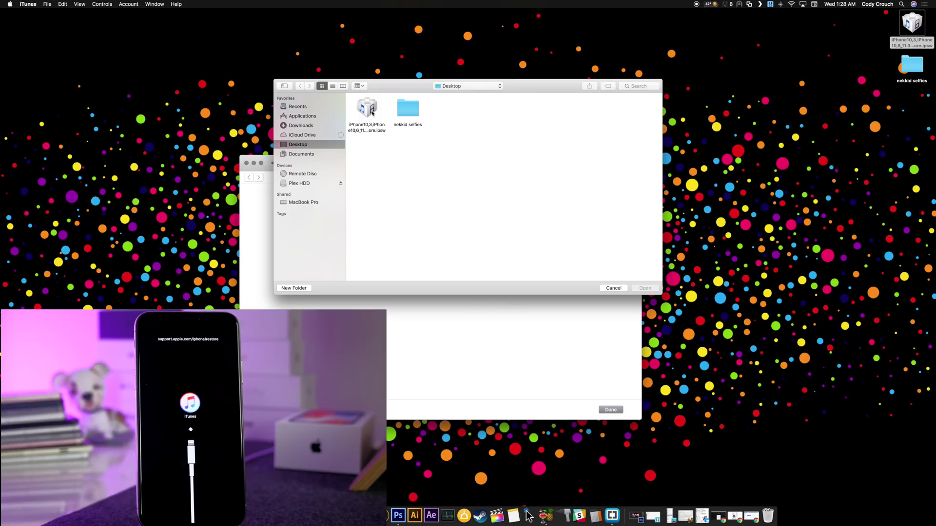
{"action": "left_click", "coordinate": [371, 111]}
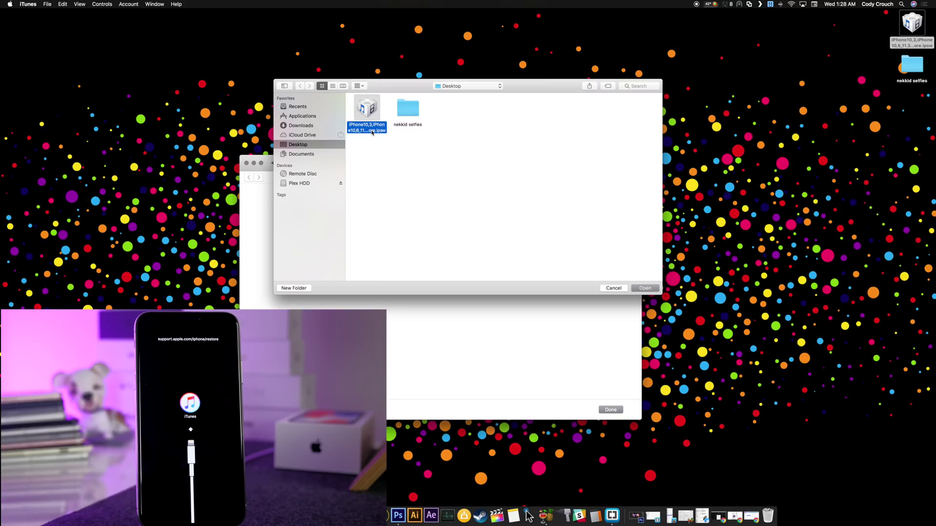
{"action": "key", "text": "super+r"}
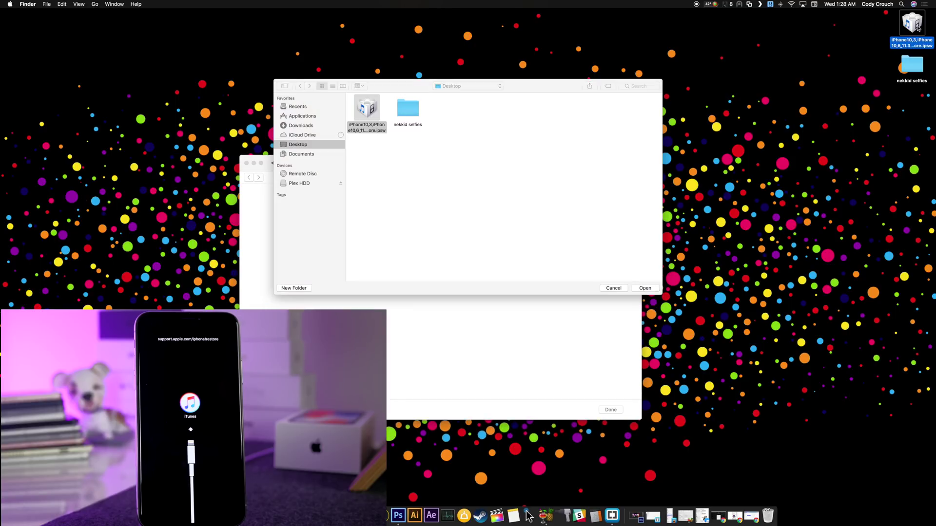
{"action": "left_click", "coordinate": [368, 110]}
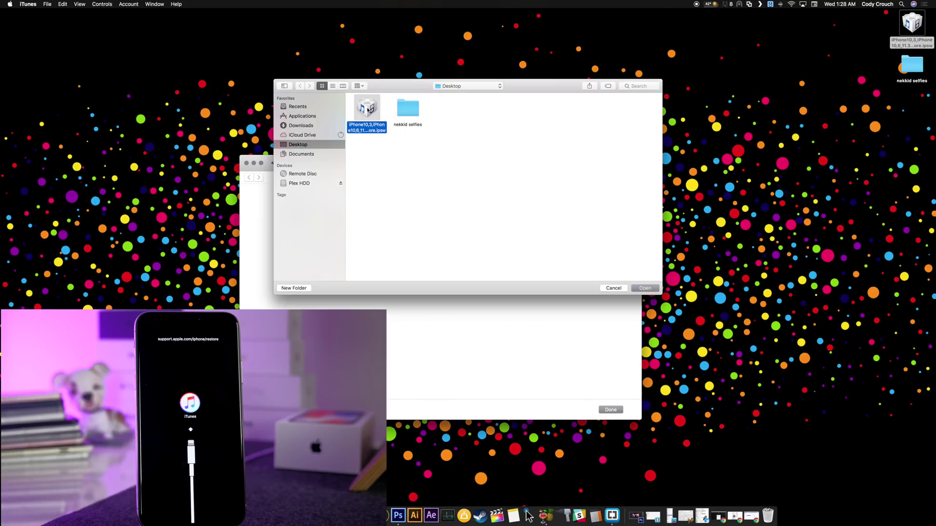
{"action": "double_click", "coordinate": [368, 109]}
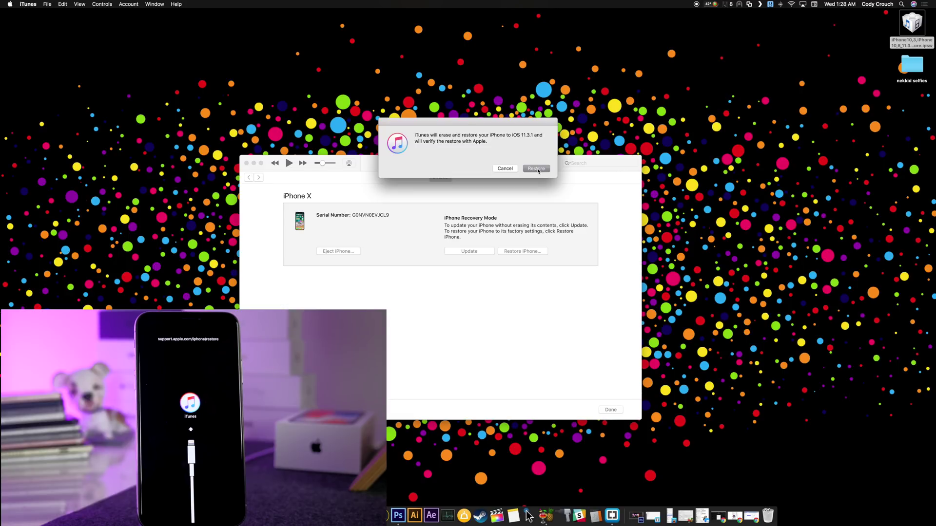
{"action": "left_click", "coordinate": [537, 169]}
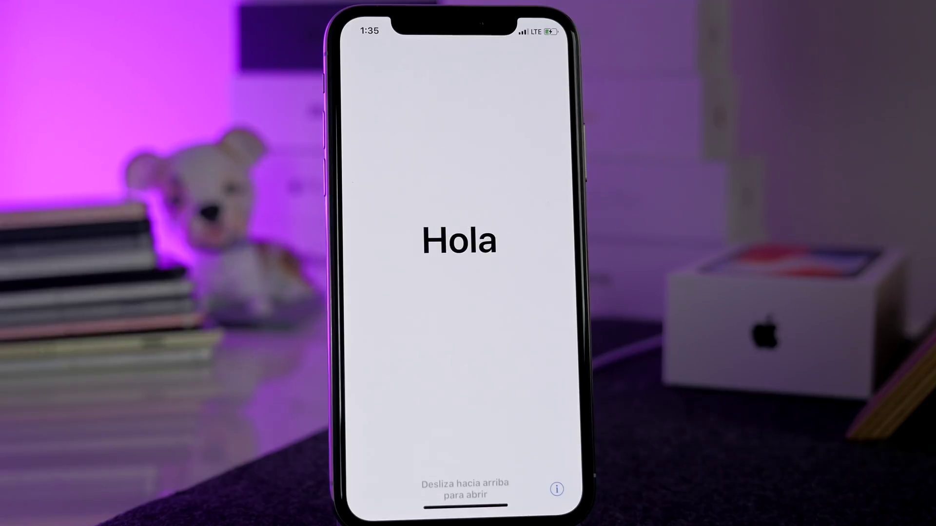
{"action": "left_click_drag", "start_coordinate": [465, 500], "coordinate": [465, 341]}
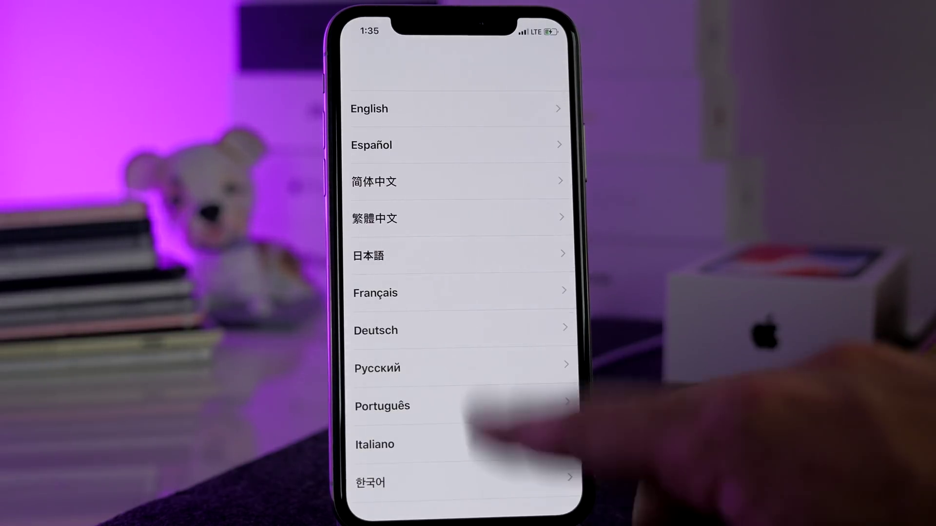
{"action": "left_click", "coordinate": [507, 109]}
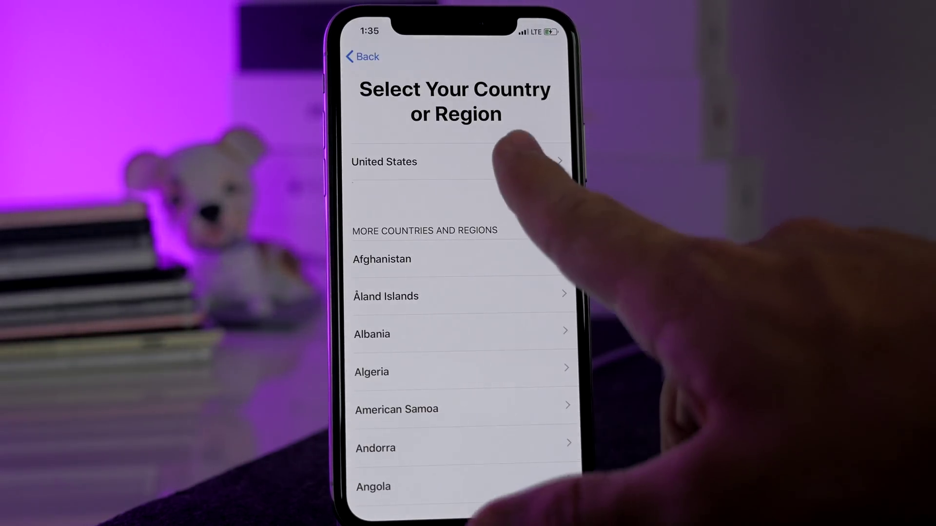
{"action": "left_click", "coordinate": [493, 162]}
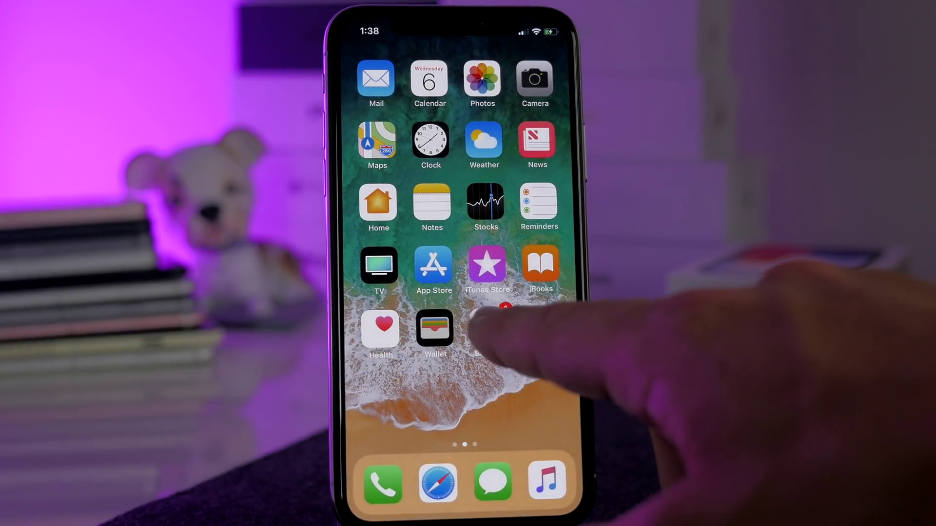
{"action": "left_click", "coordinate": [487, 329]}
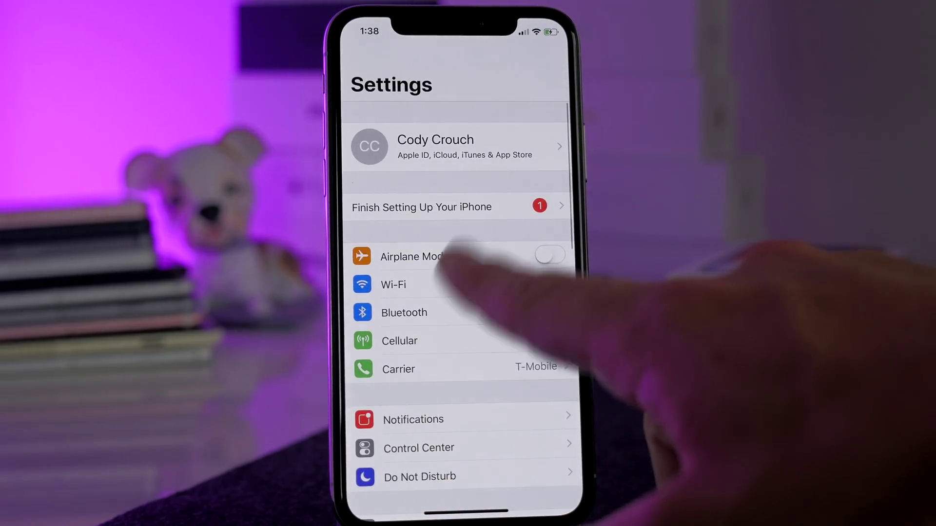
{"action": "scroll", "coordinate": [470, 372], "scroll_direction": "down", "scroll_amount": 3}
{"action": "left_click", "coordinate": [507, 434]}
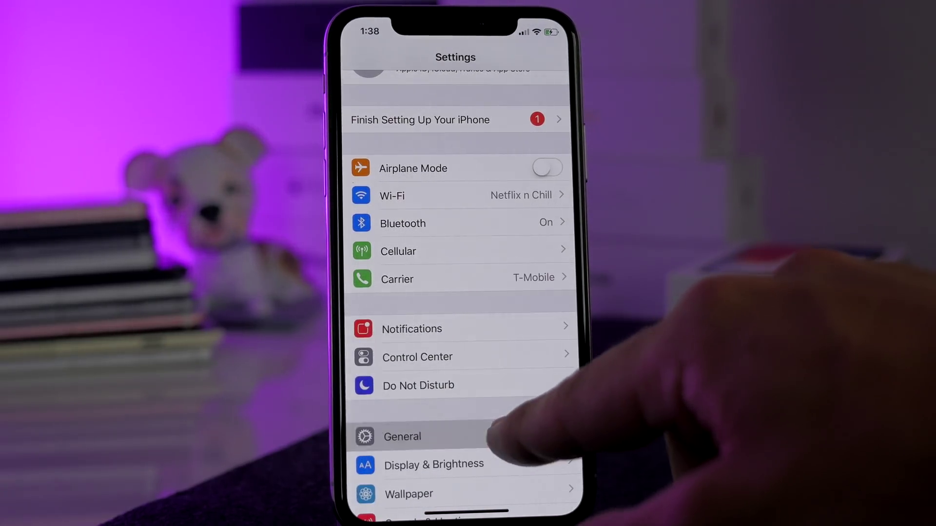
{"action": "left_click", "coordinate": [531, 105]}
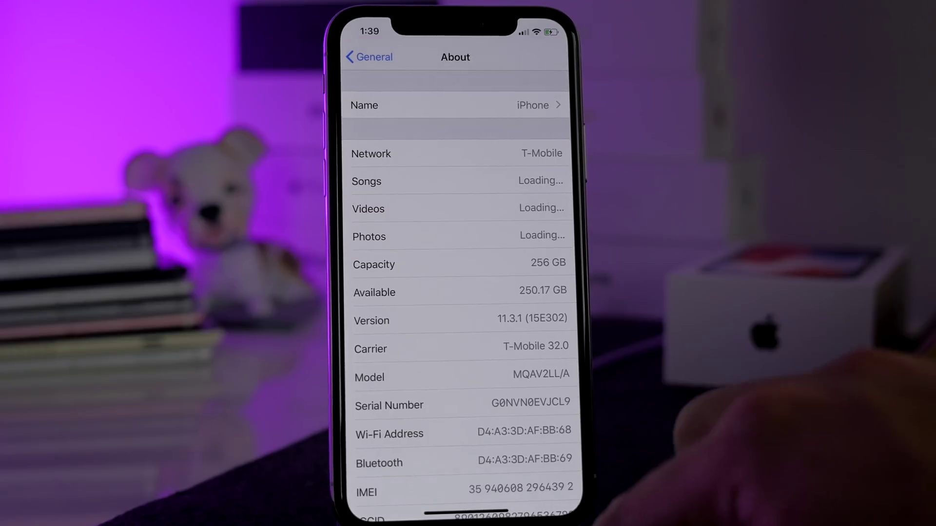
{"action": "left_click_drag", "start_coordinate": [466, 512], "coordinate": [468, 390]}
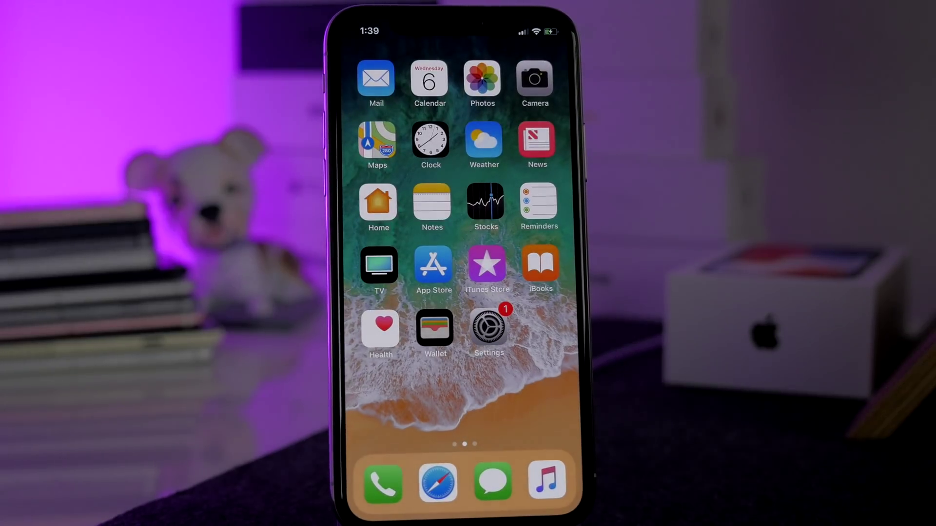